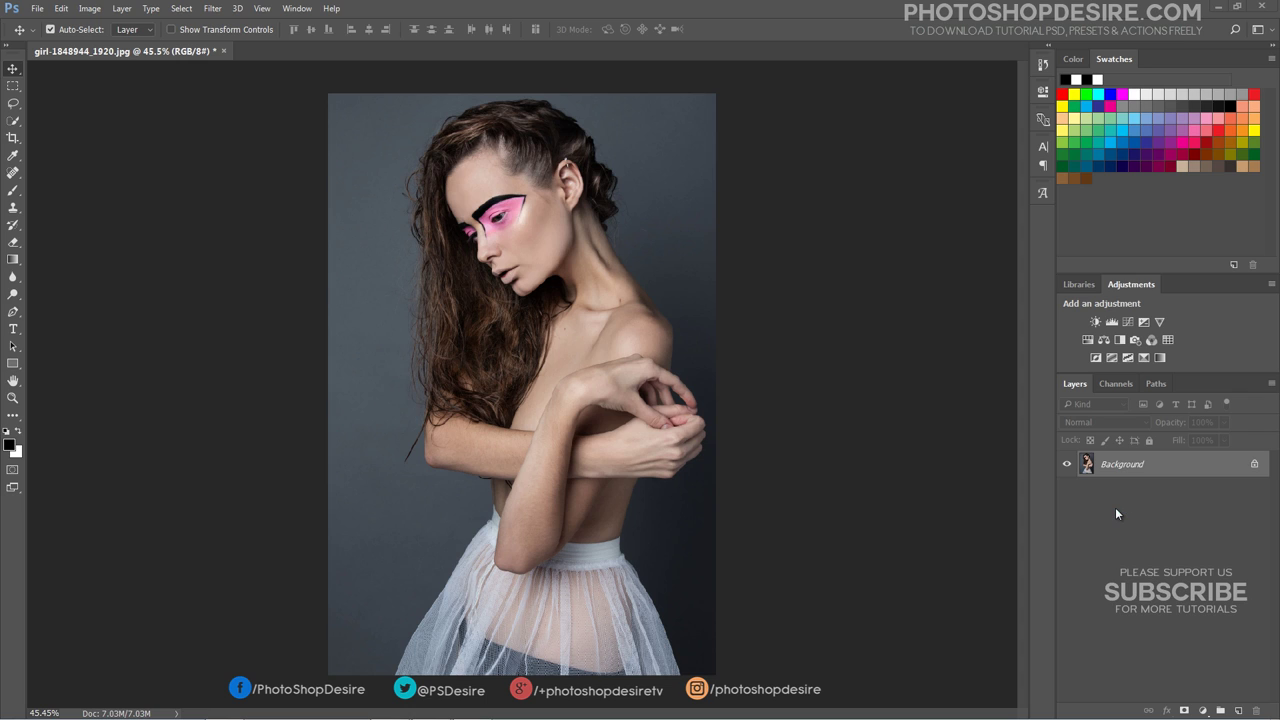
# Duplicate the portrait's Background layer into a new Background copy layer
pyautogui.moveTo(1126, 467); pyautogui.dragTo(1238, 709)
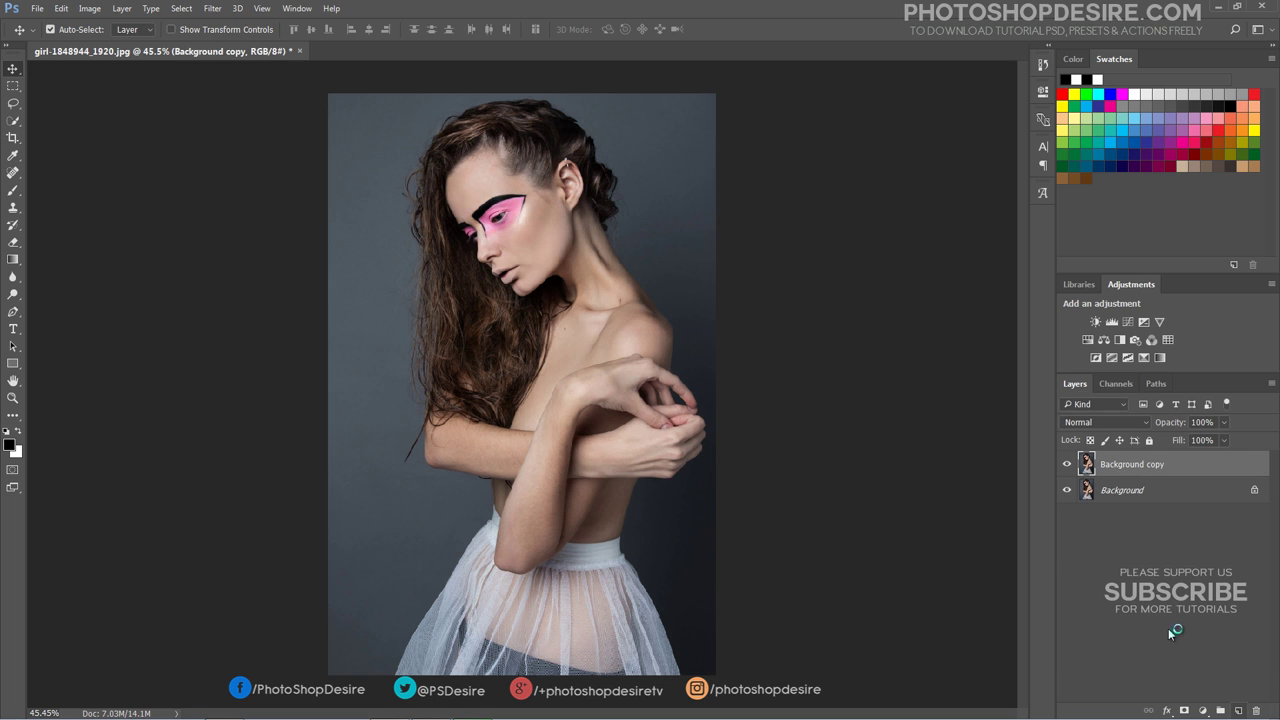
# Convert the Background copy layer into a smart object from the Layer menu
pyautogui.click(122, 10)
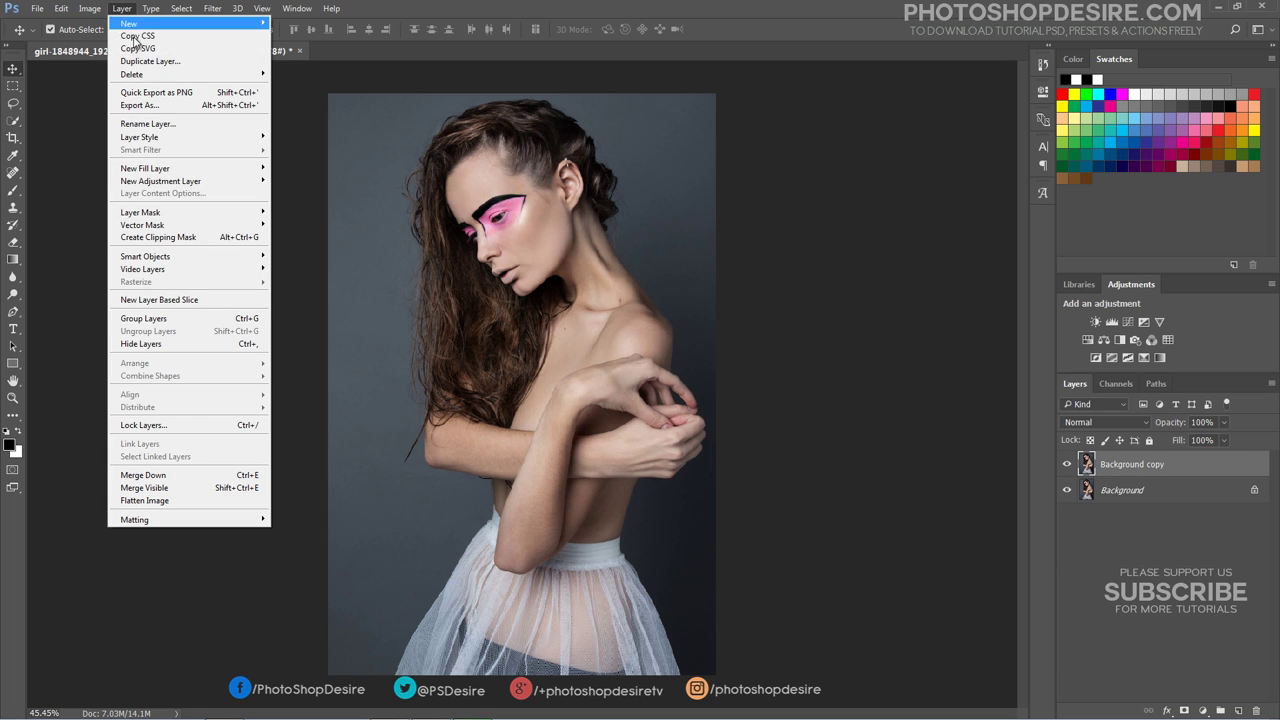
pyautogui.moveTo(216, 257)
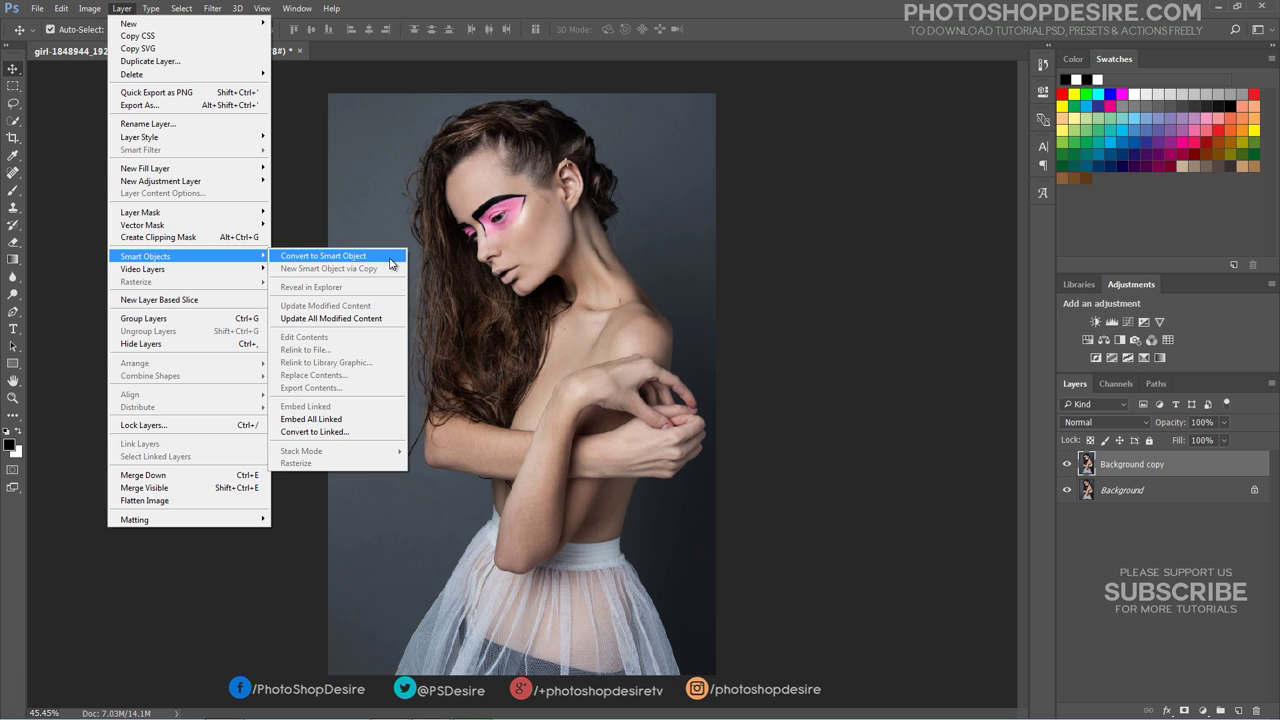
pyautogui.click(391, 262)
pyautogui.click(213, 9)
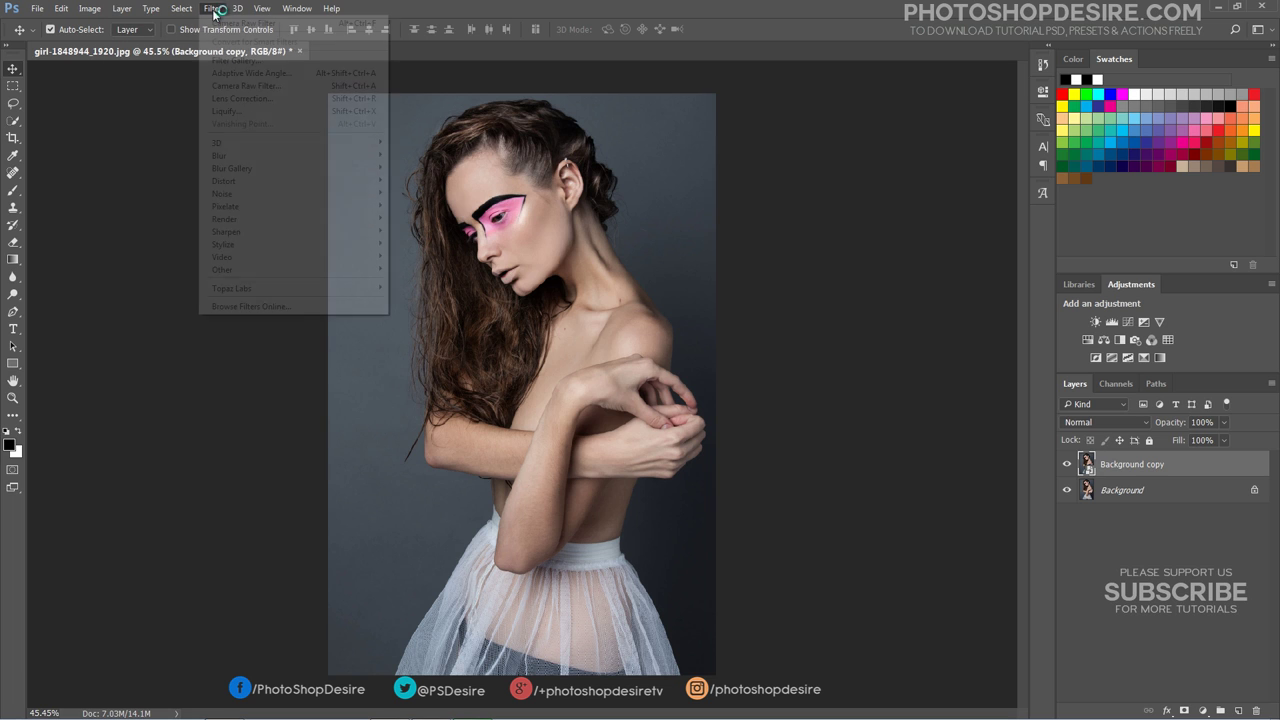
# In Camera Raw Filter, set Temperature -15, Tint +5, Contrast +30, Highlights -100, Shadows +100
pyautogui.click(268, 88)
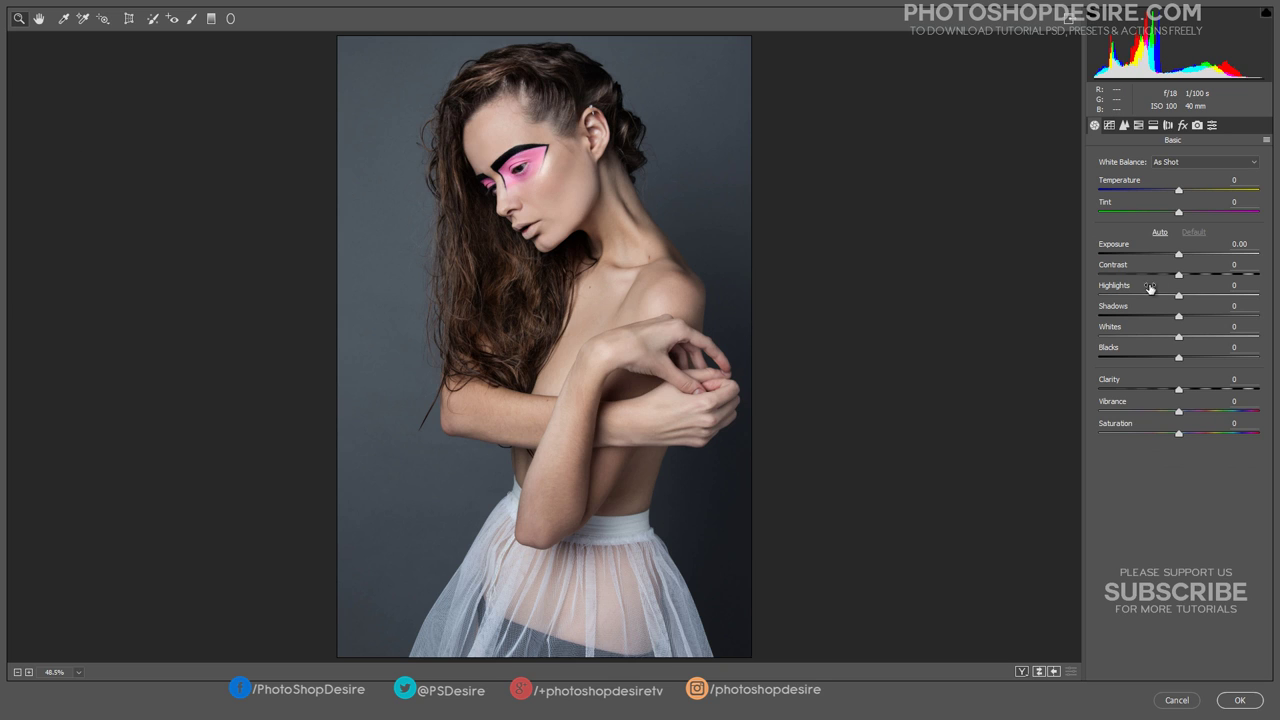
pyautogui.moveTo(1179, 192)
pyautogui.mouseDown()
pyautogui.moveTo(1167, 196)
pyautogui.moveTo(1185, 215)
pyautogui.mouseUp()
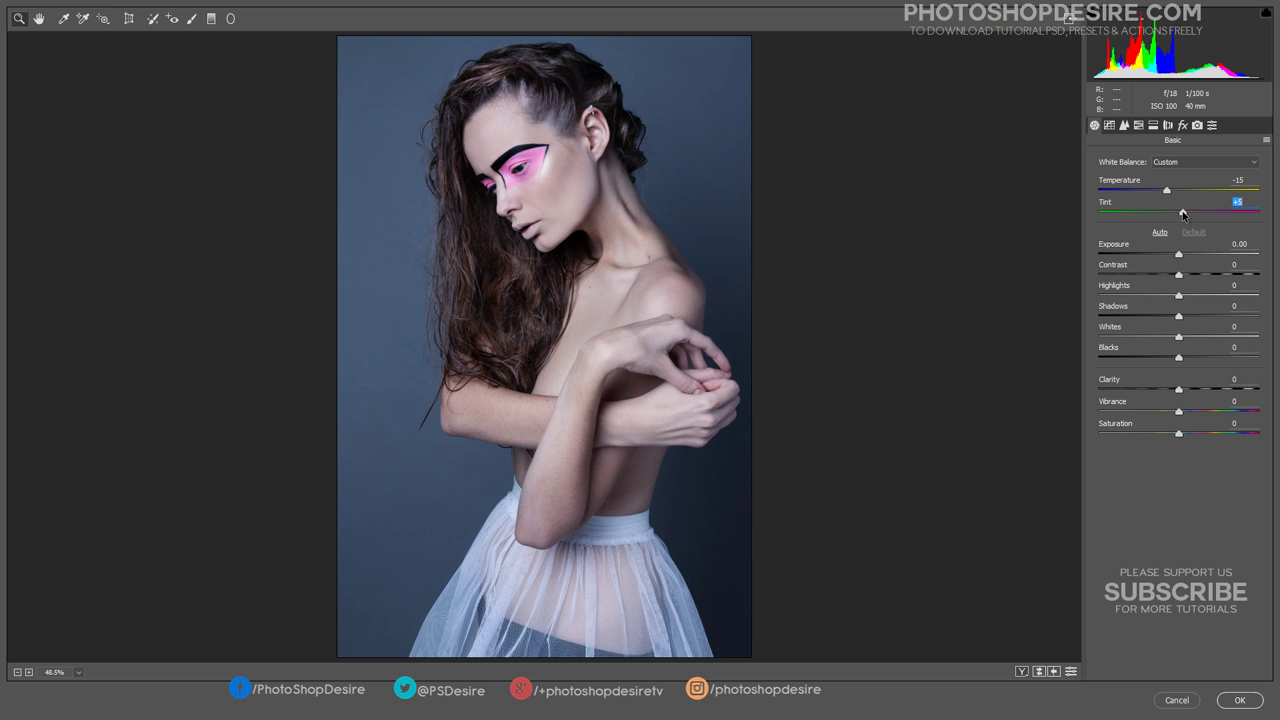
pyautogui.moveTo(1179, 276); pyautogui.dragTo(1049, 303)
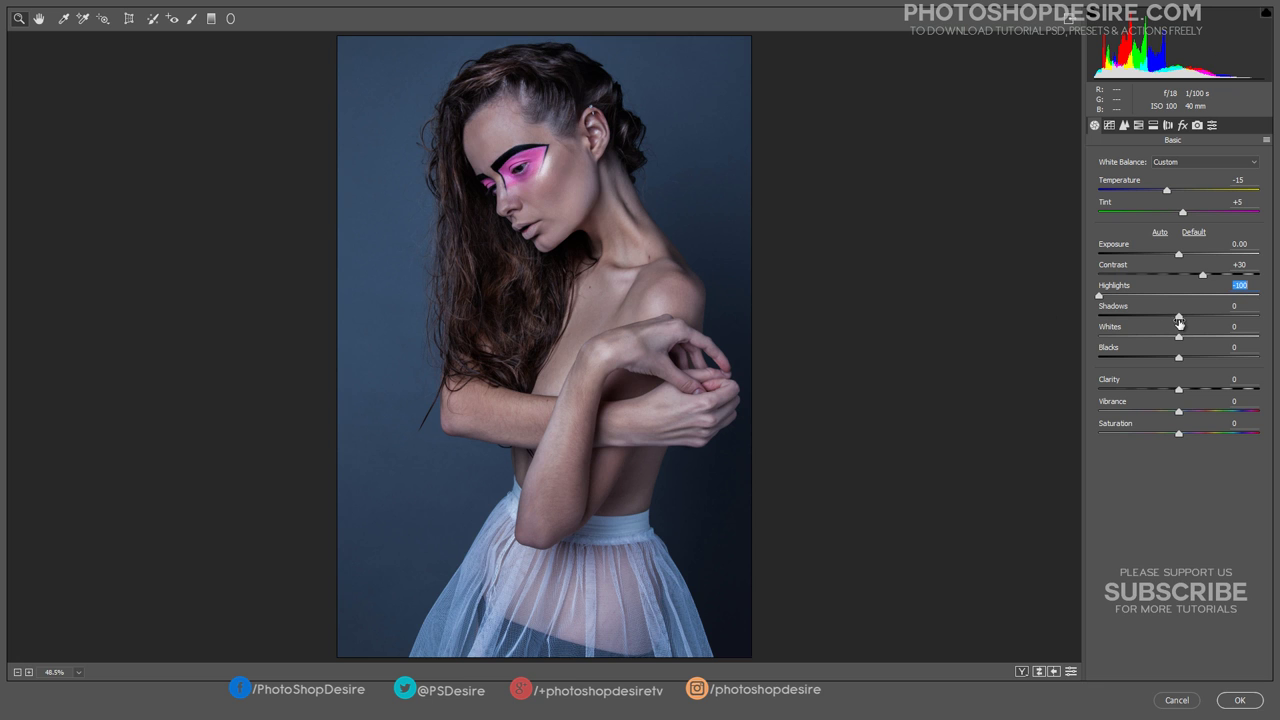
pyautogui.press('Tab')
pyautogui.write('100')
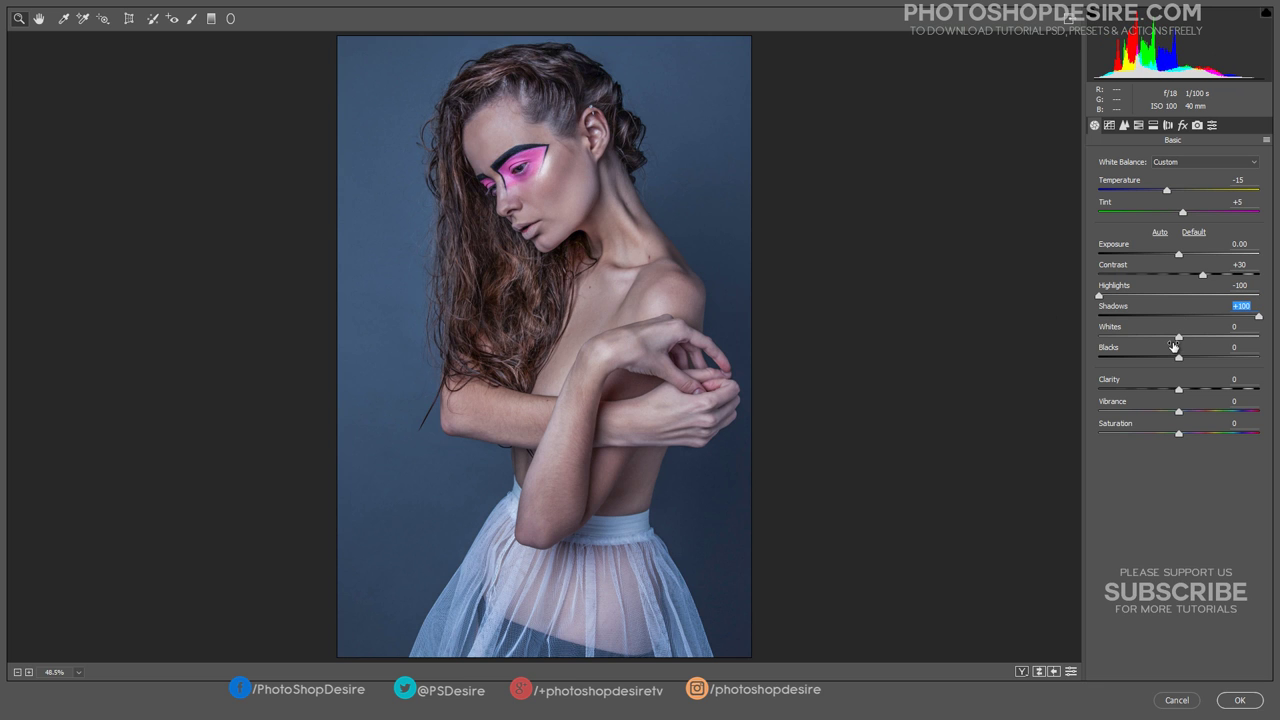
# Set Whites +65, Blacks +40, Clarity +55, Vibrance +20 and Saturation +20 in Basic
pyautogui.moveTo(1179, 338); pyautogui.dragTo(1218, 364)
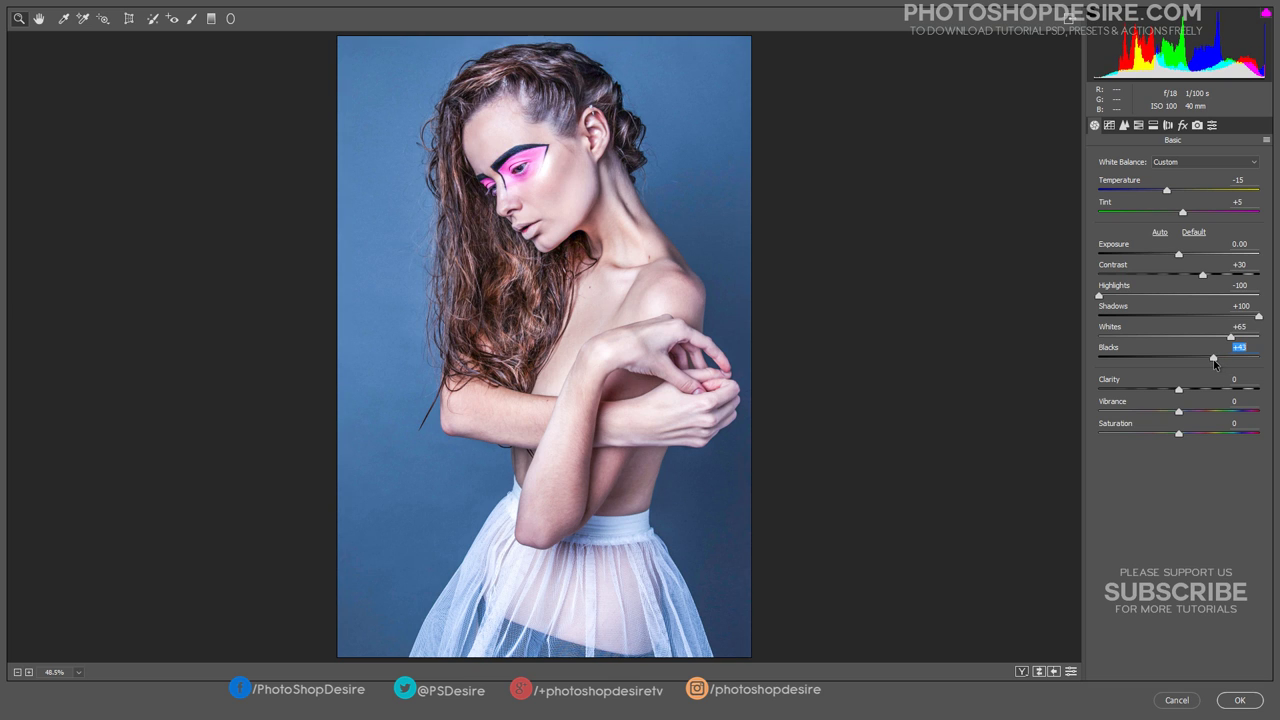
pyautogui.moveTo(1215, 364); pyautogui.dragTo(1222, 393)
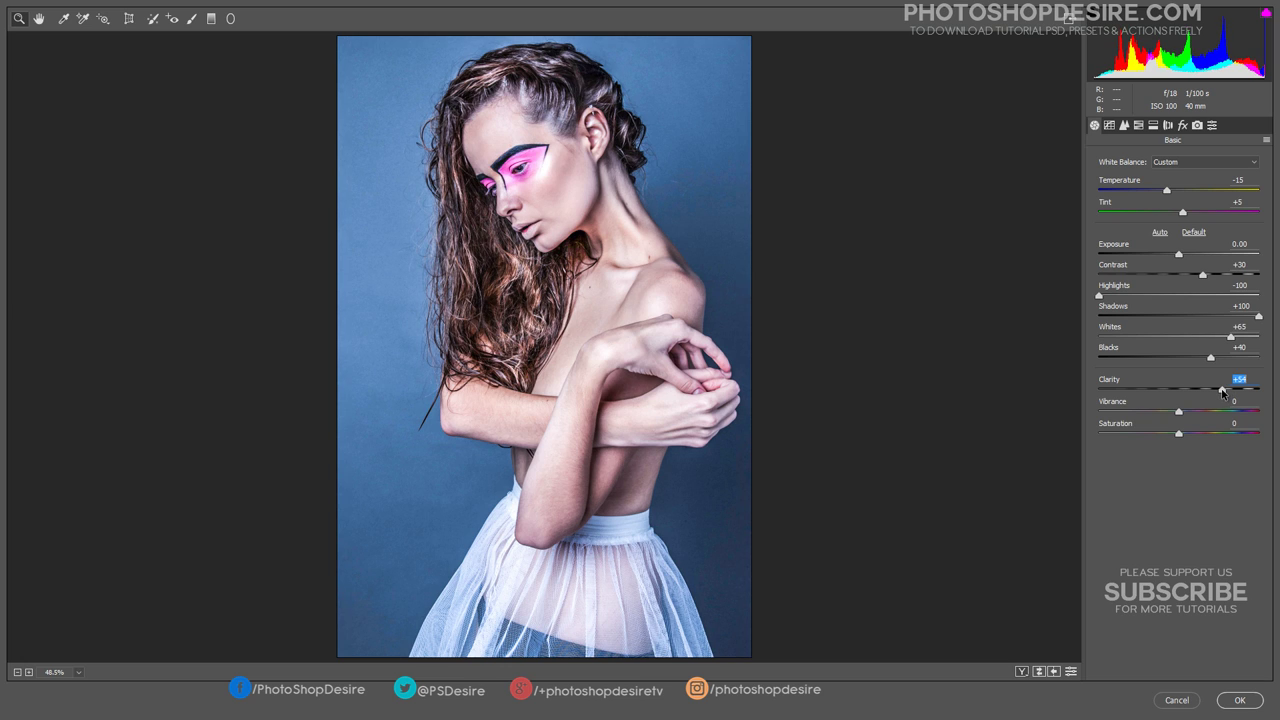
pyautogui.moveTo(1179, 413); pyautogui.dragTo(1196, 438)
pyautogui.click(1181, 435)
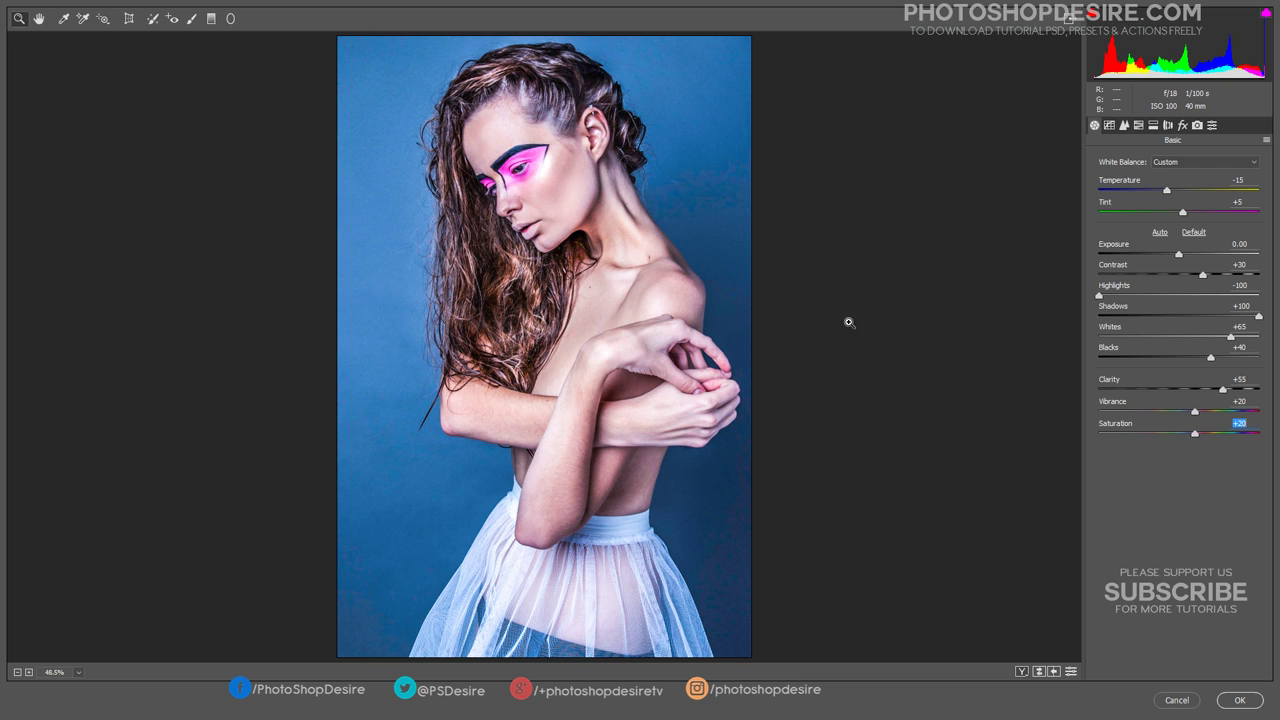
pyautogui.click(1110, 128)
# In Detail, set Sharpening Amount 80, Detail 30, Luminance noise reduction 50, and raise Color
pyautogui.click(1124, 128)
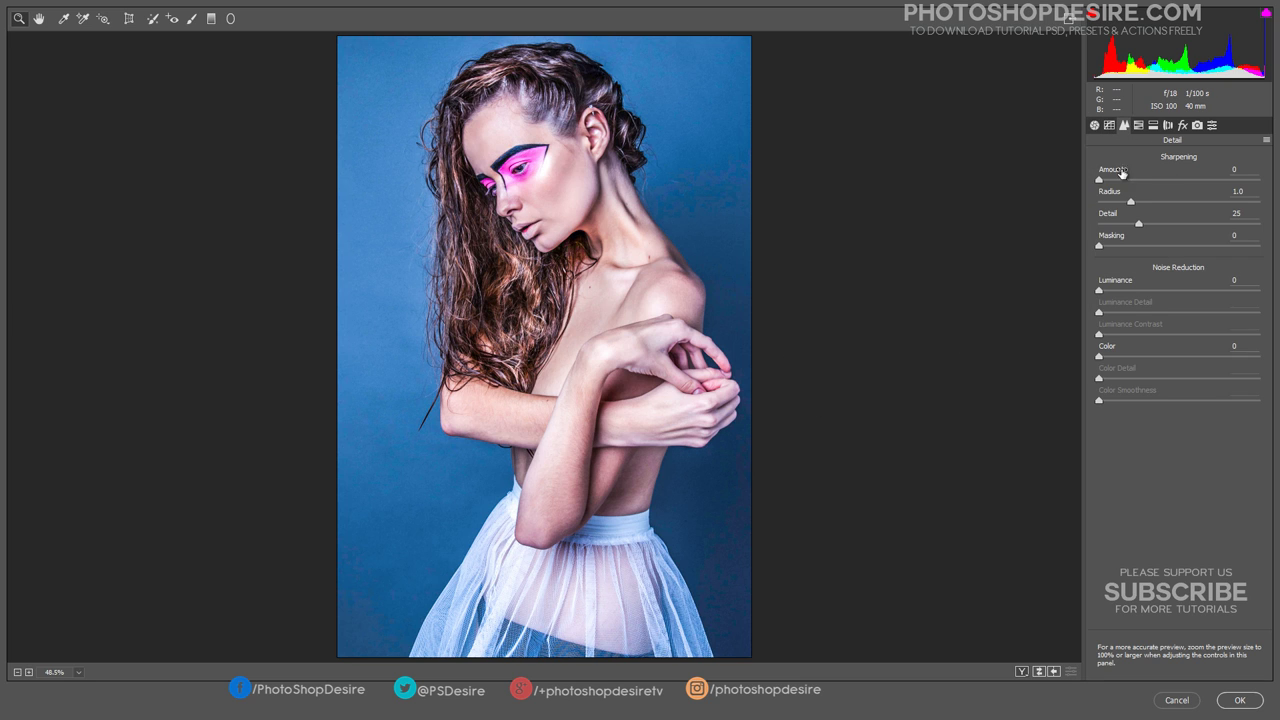
pyautogui.moveTo(1099, 182); pyautogui.dragTo(1159, 186)
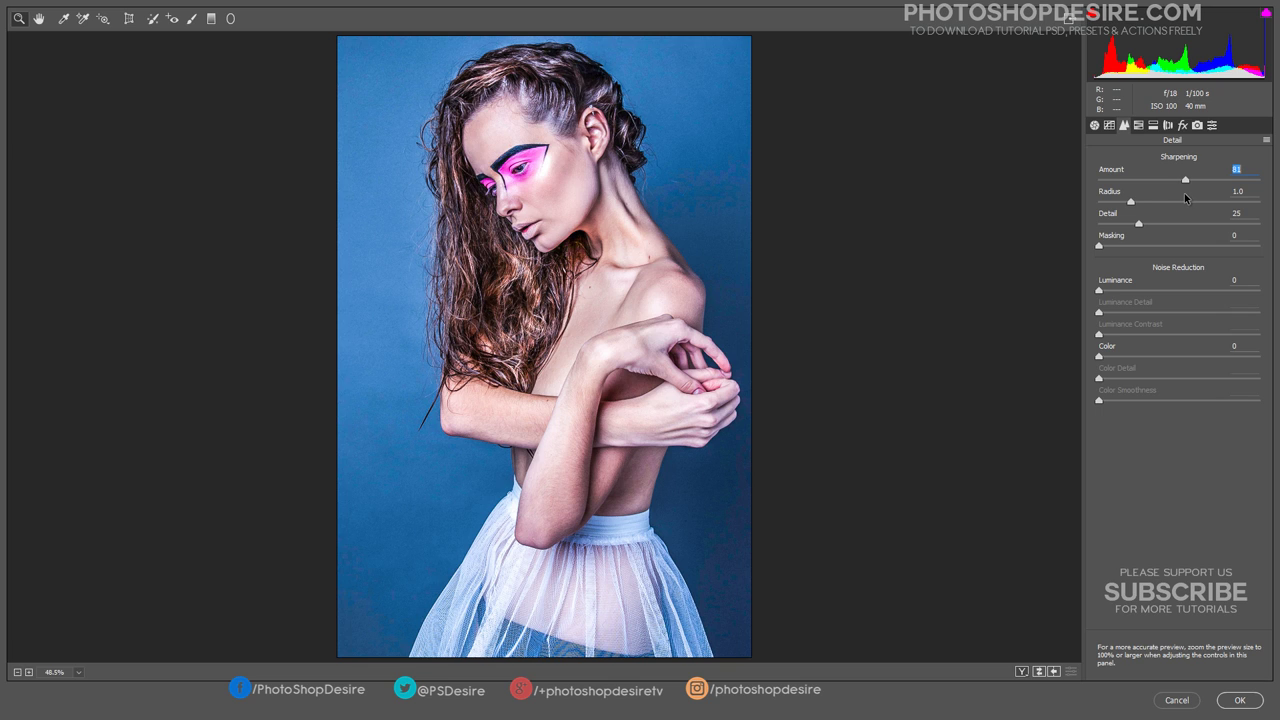
pyautogui.moveTo(1183, 197); pyautogui.dragTo(1145, 226)
pyautogui.click(1143, 225)
pyautogui.moveTo(1099, 290); pyautogui.dragTo(1180, 302)
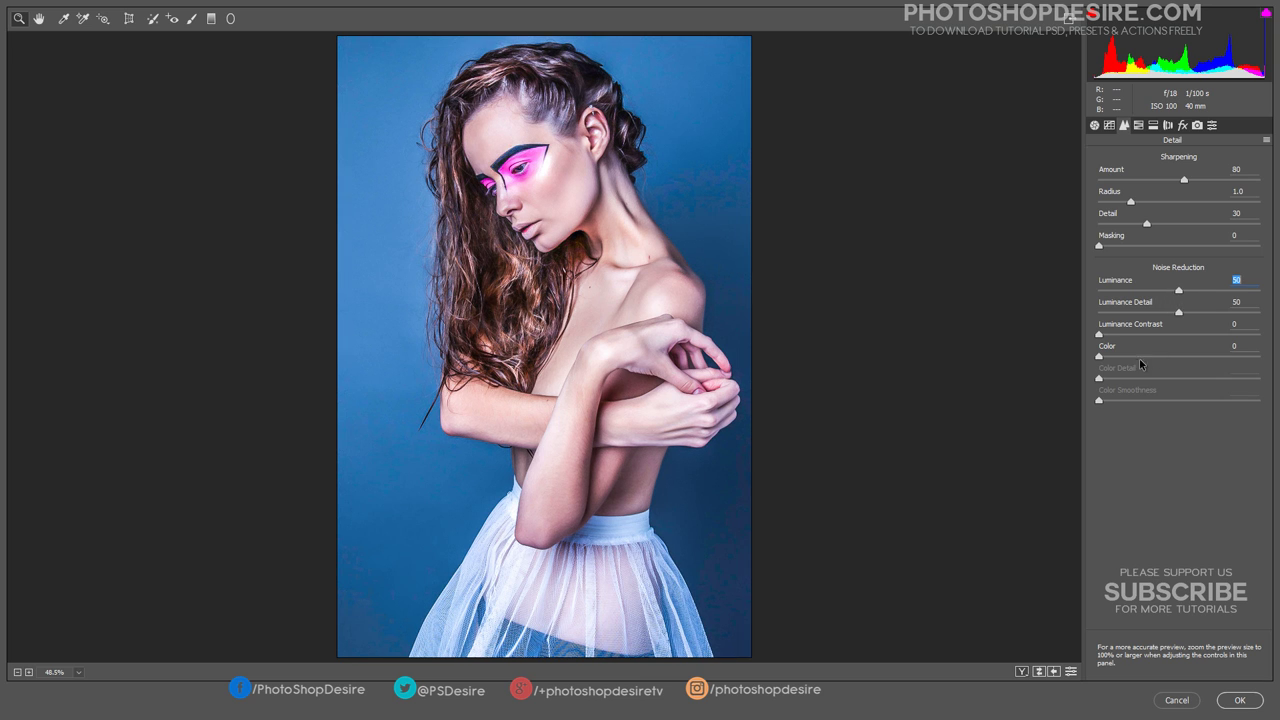
pyautogui.moveTo(1100, 357); pyautogui.dragTo(1146, 362)
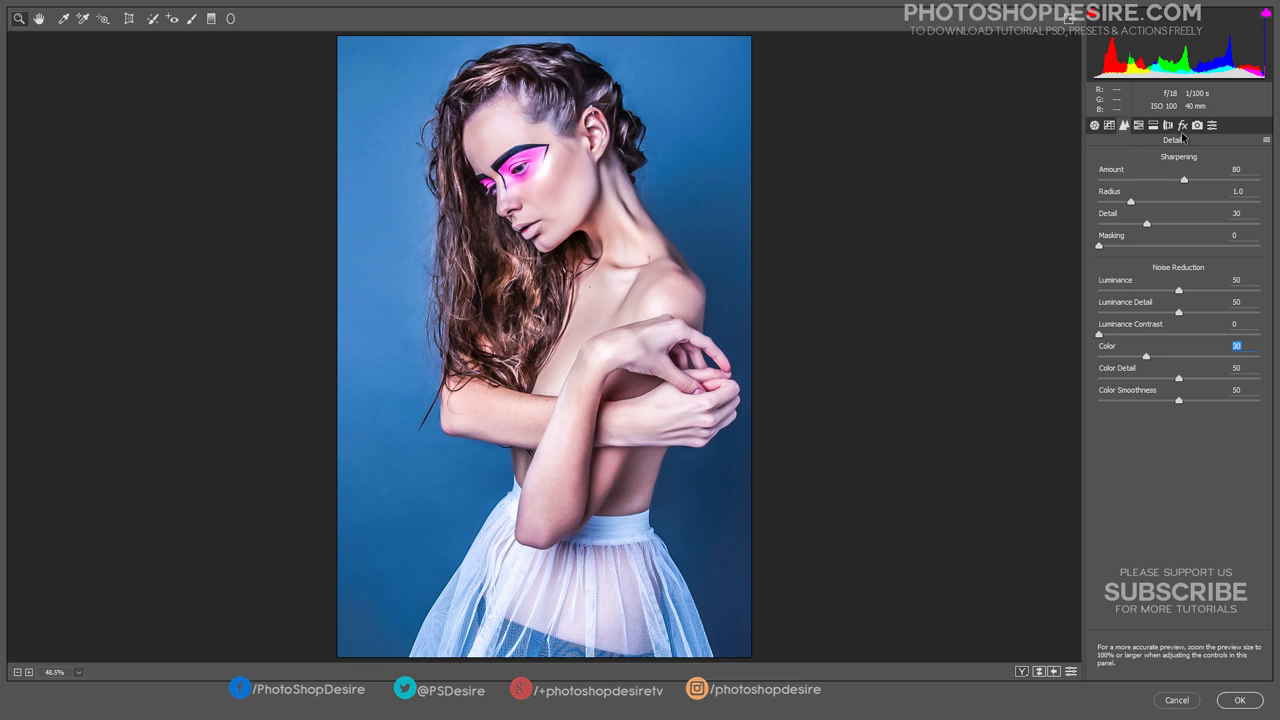
pyautogui.click(1182, 126)
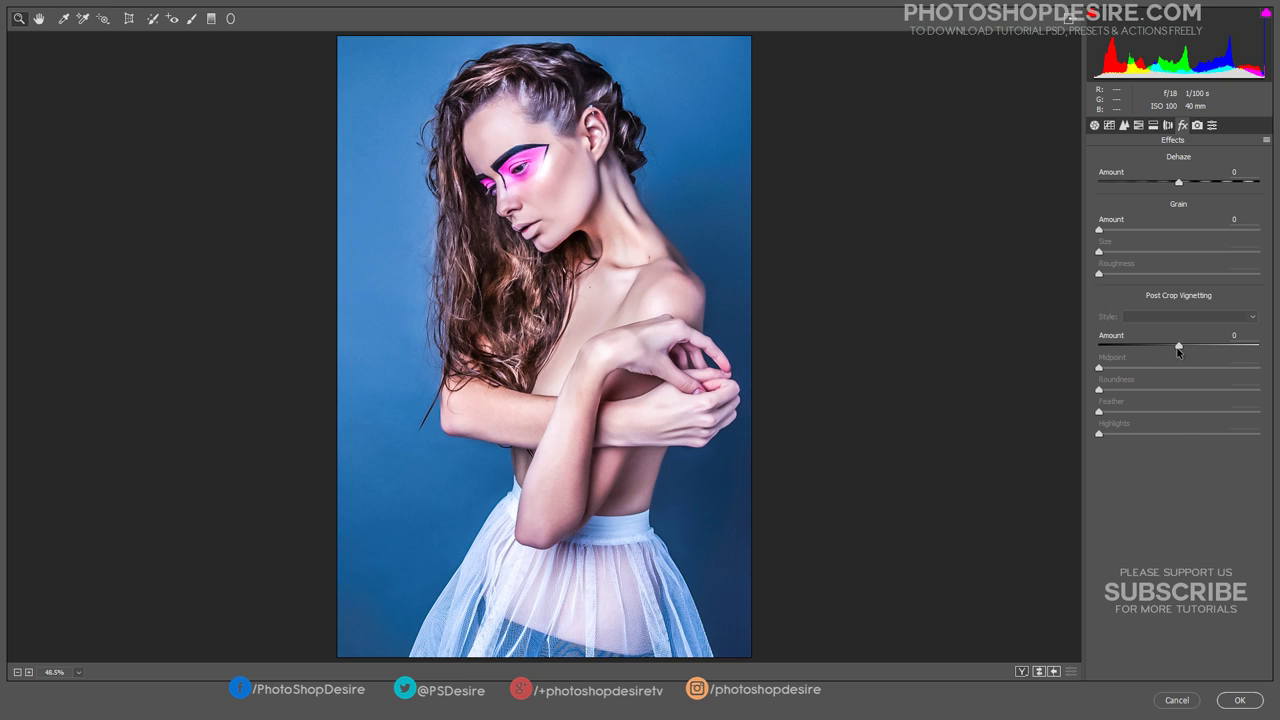
# Add a post-crop vignette (Amount -19, Midpoint 39, Roundness -15, Feather 100), then show Before/After
pyautogui.moveTo(1178, 348); pyautogui.dragTo(1160, 370)
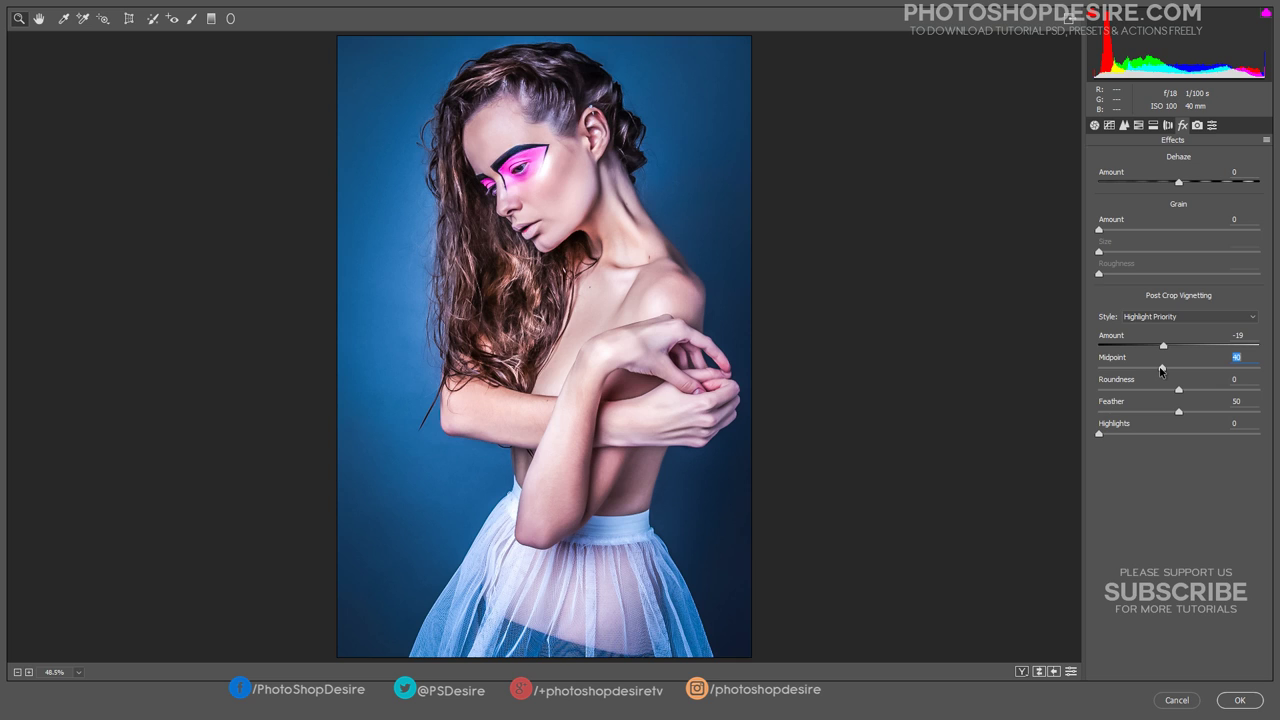
pyautogui.moveTo(1163, 370); pyautogui.dragTo(1278, 422)
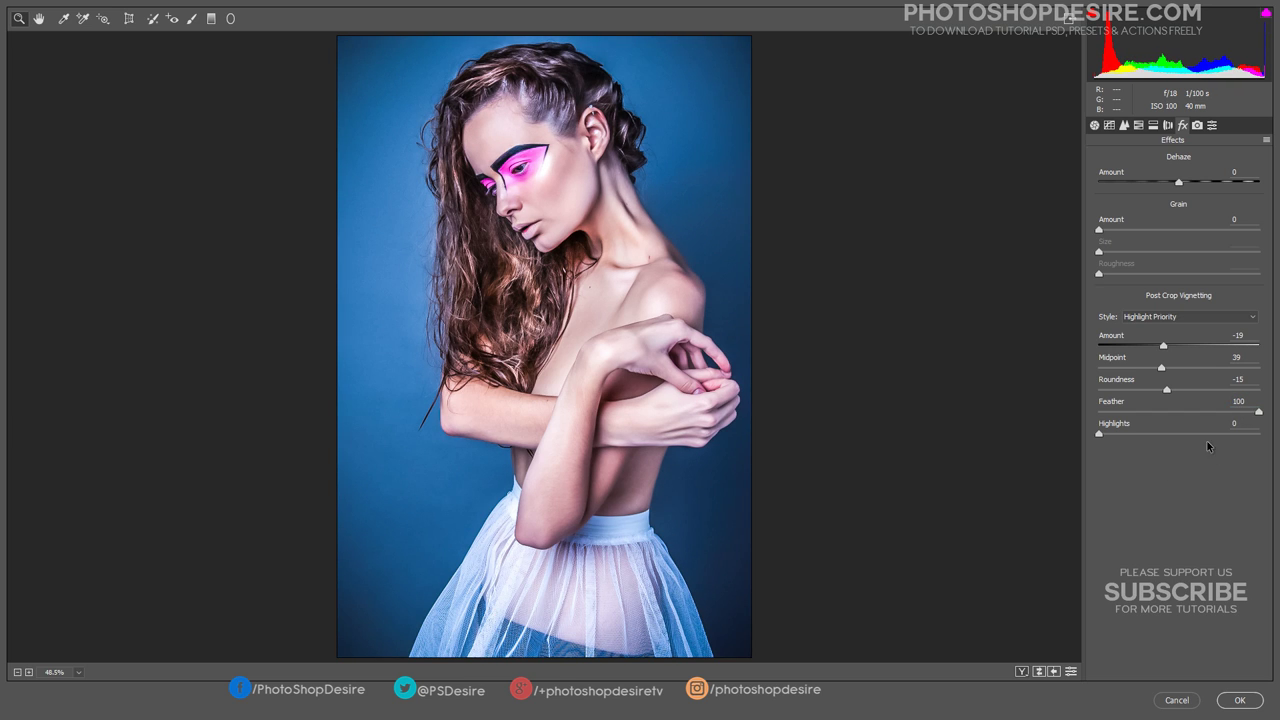
pyautogui.click(1095, 126)
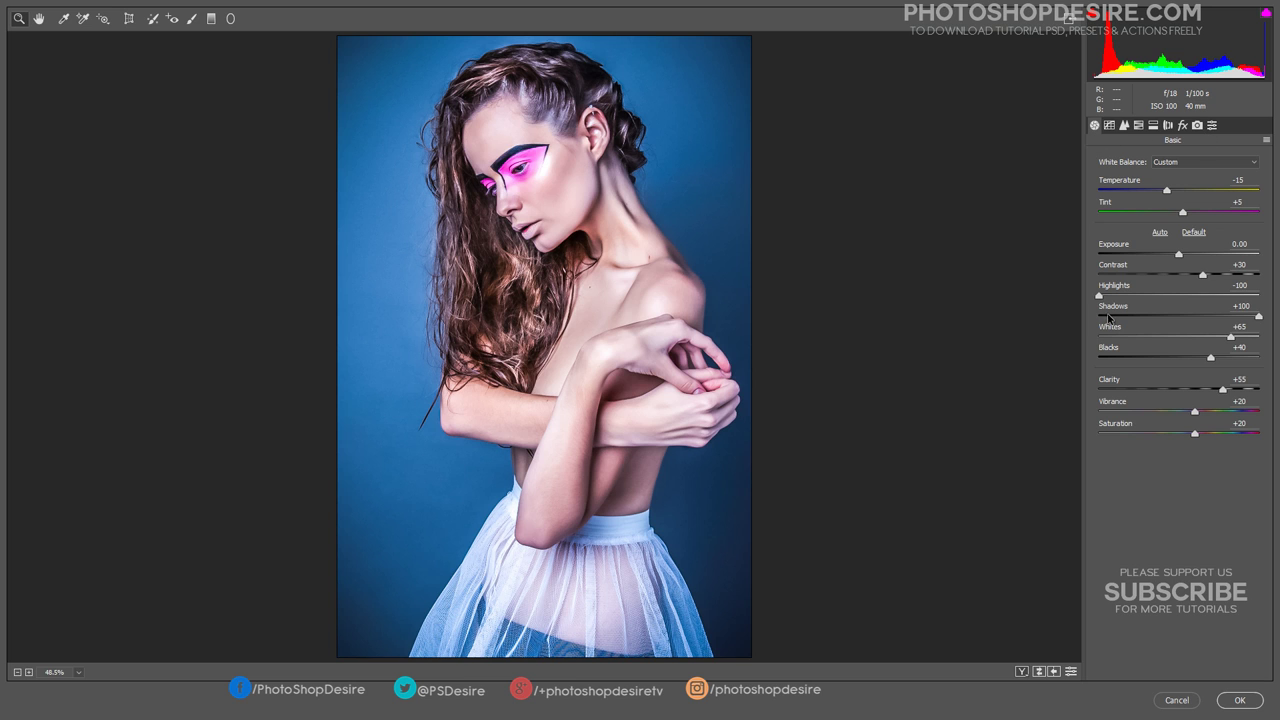
pyautogui.click(1021, 672)
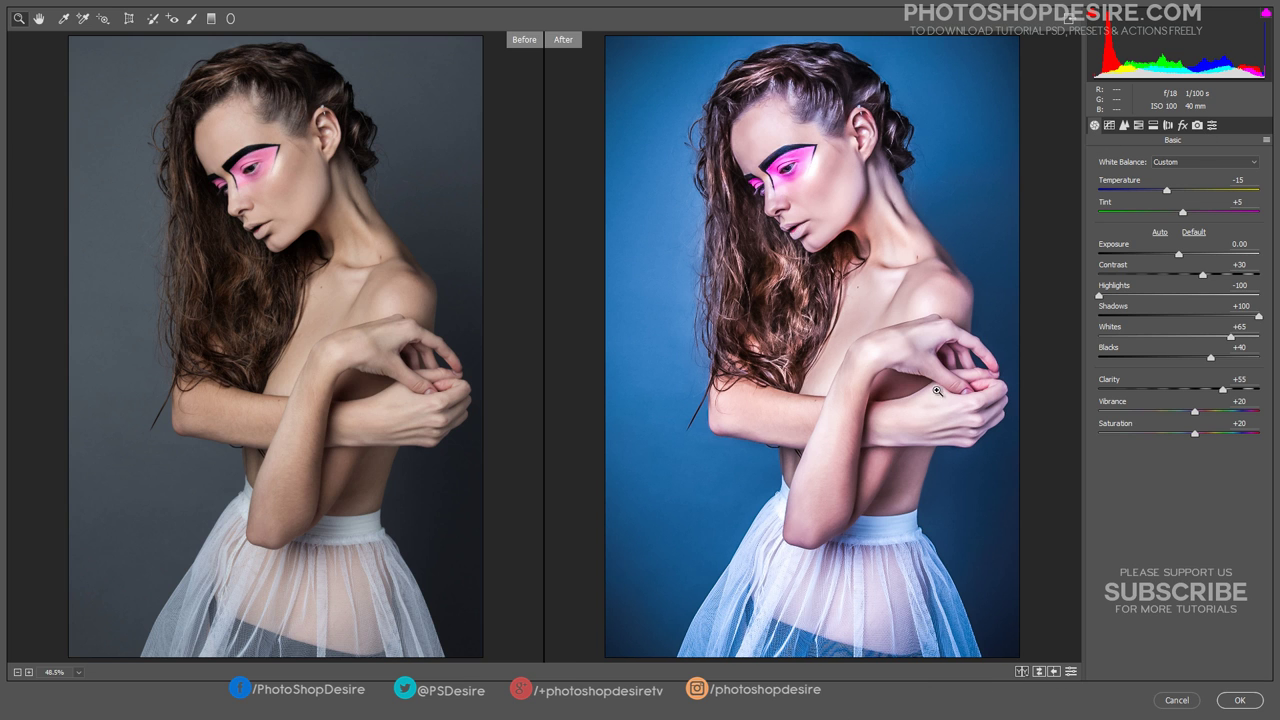
# Zoom the before/after comparison to 66.7% and show the saved presets list
pyautogui.click(843, 217)
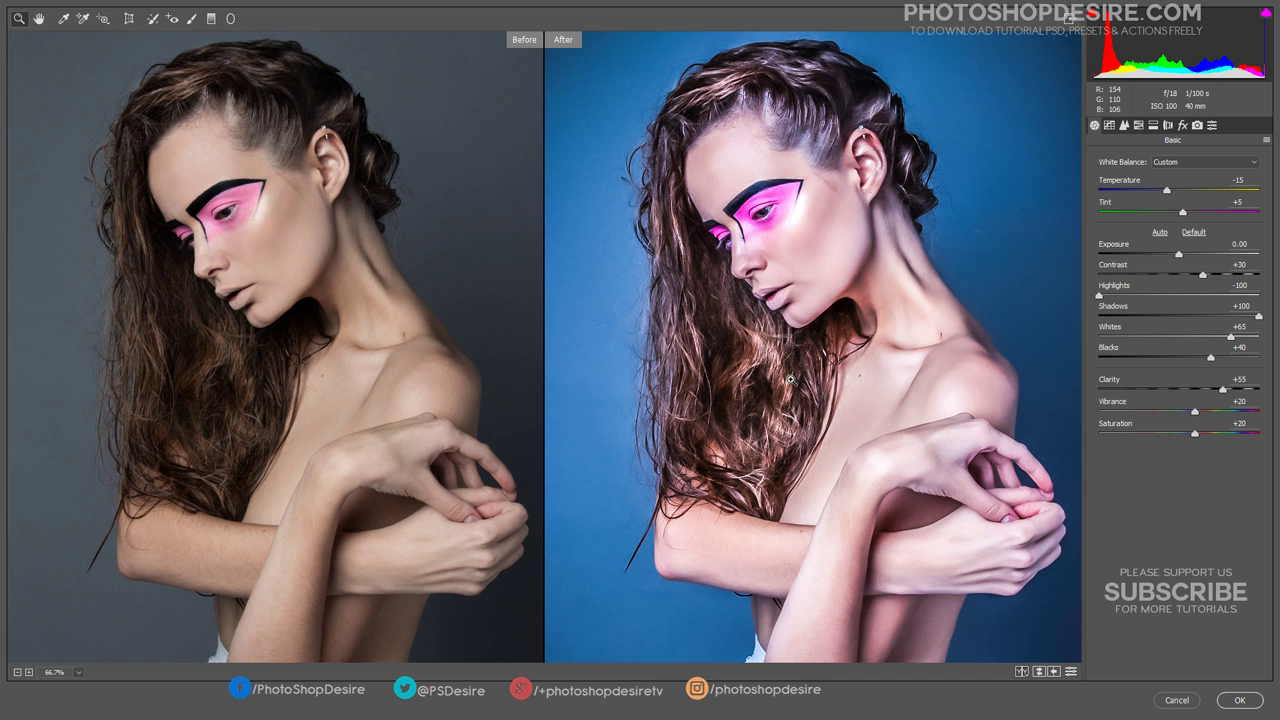
pyautogui.click(1212, 125)
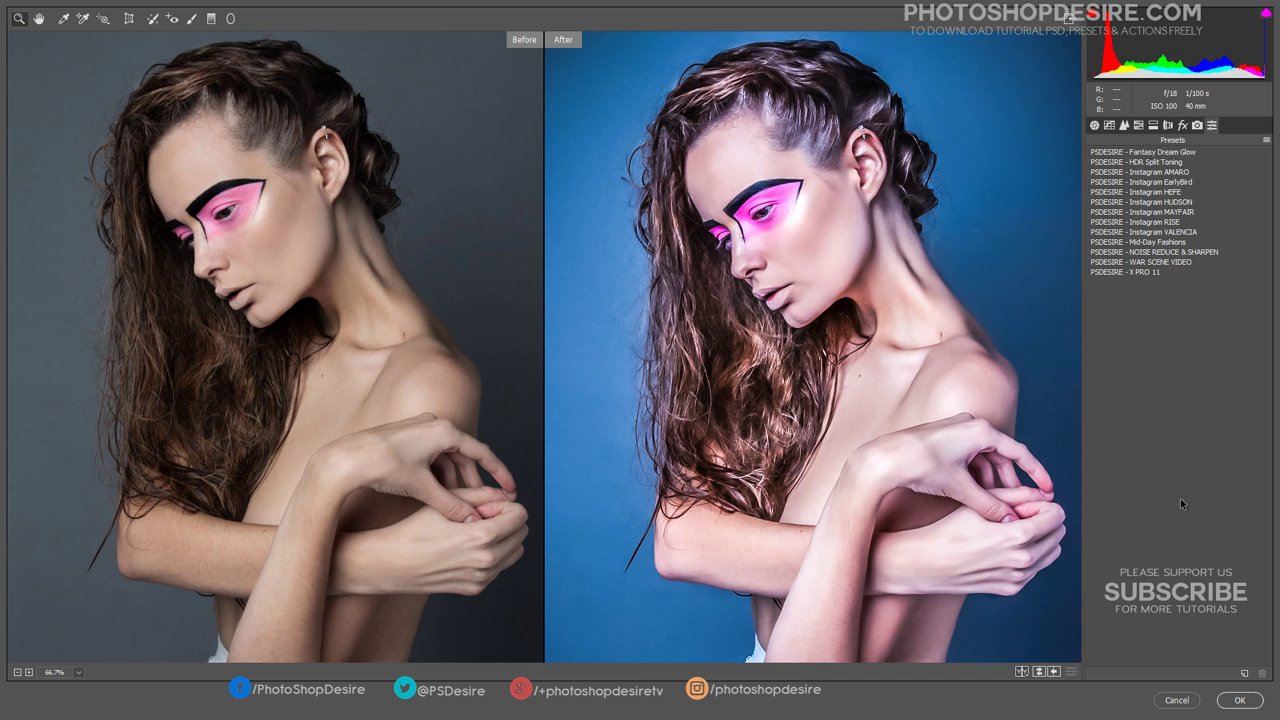
# Save all current settings as the preset 'PSDESIRE - HDR Fashion', then zoom out to fit
pyautogui.click(1266, 140)
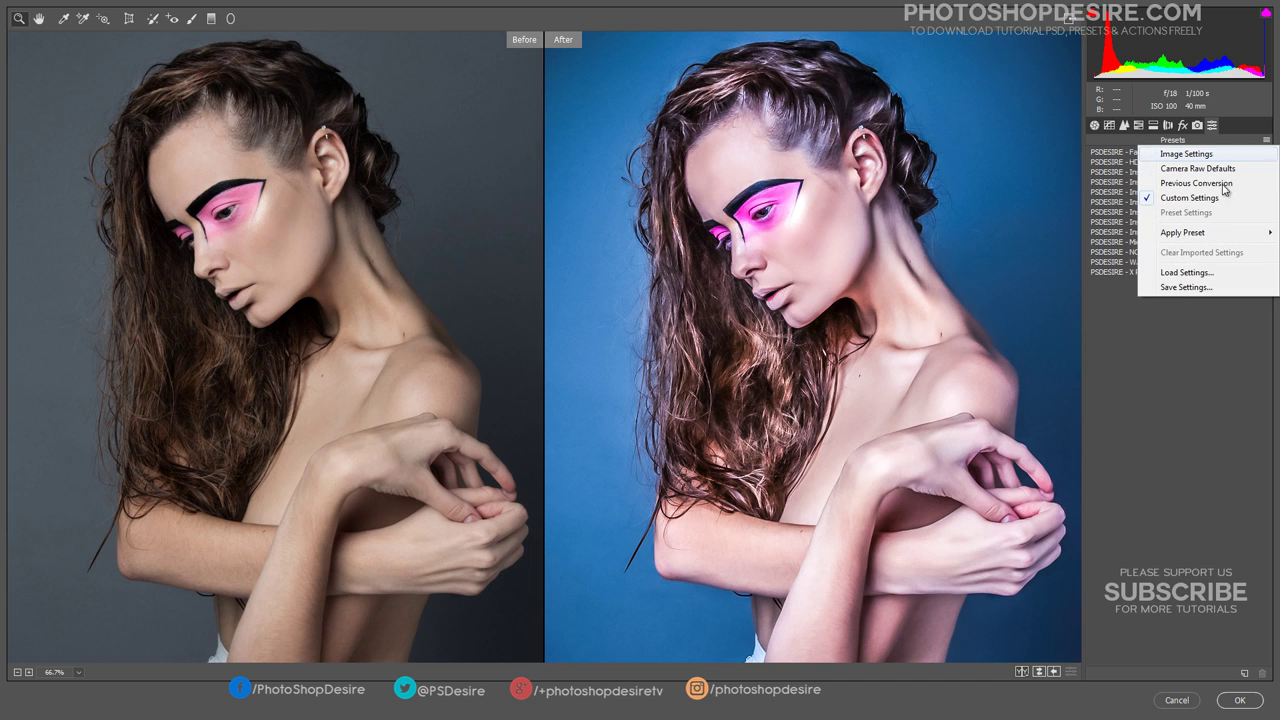
pyautogui.click(1186, 287)
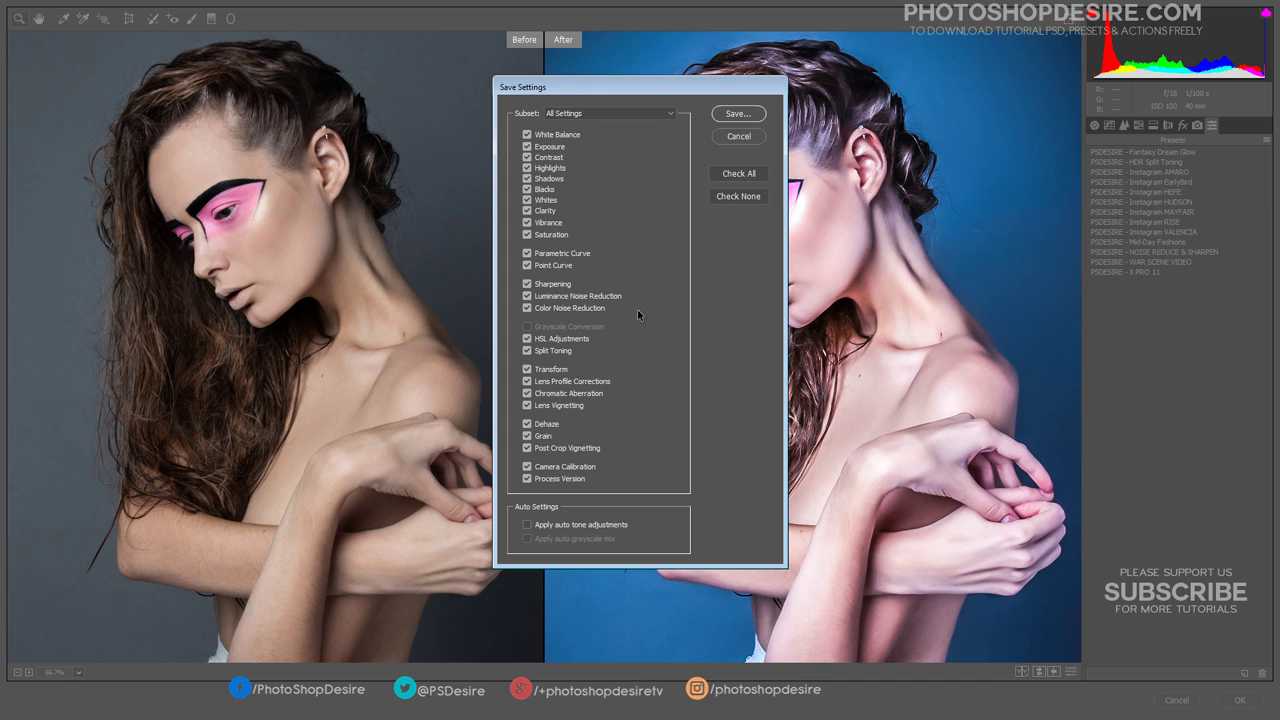
pyautogui.click(722, 113)
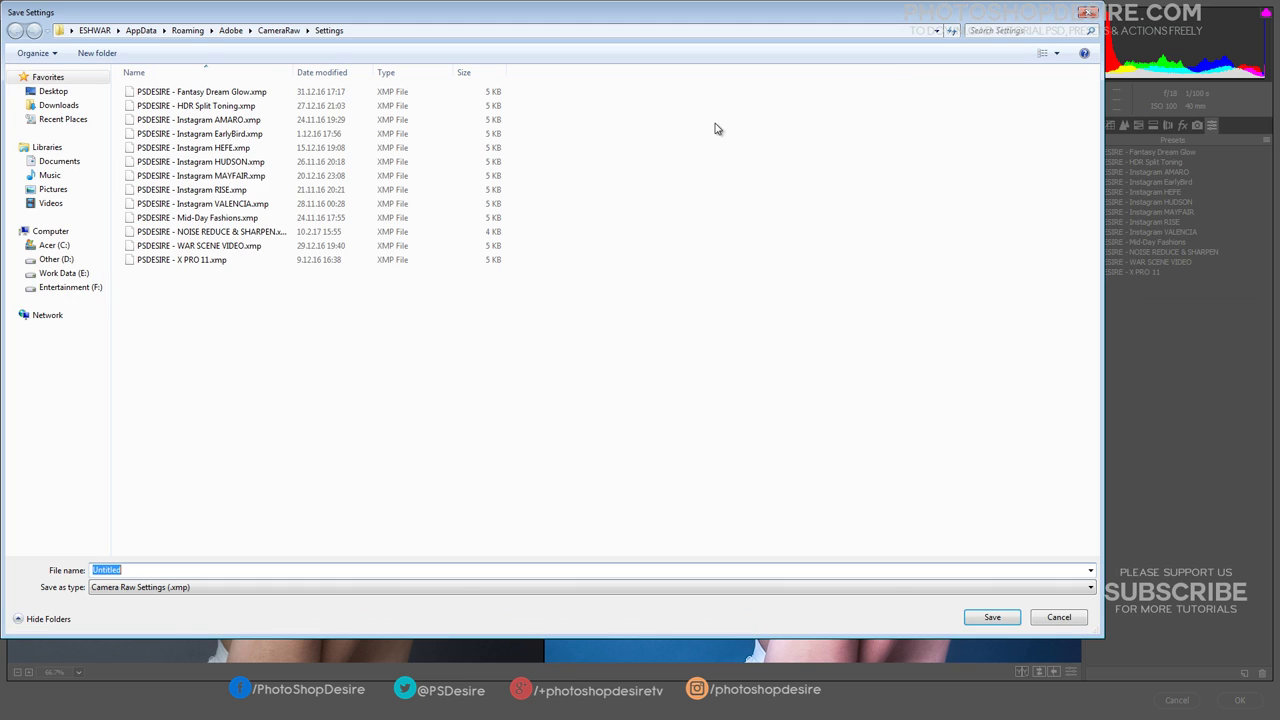
pyautogui.write('PSDES')
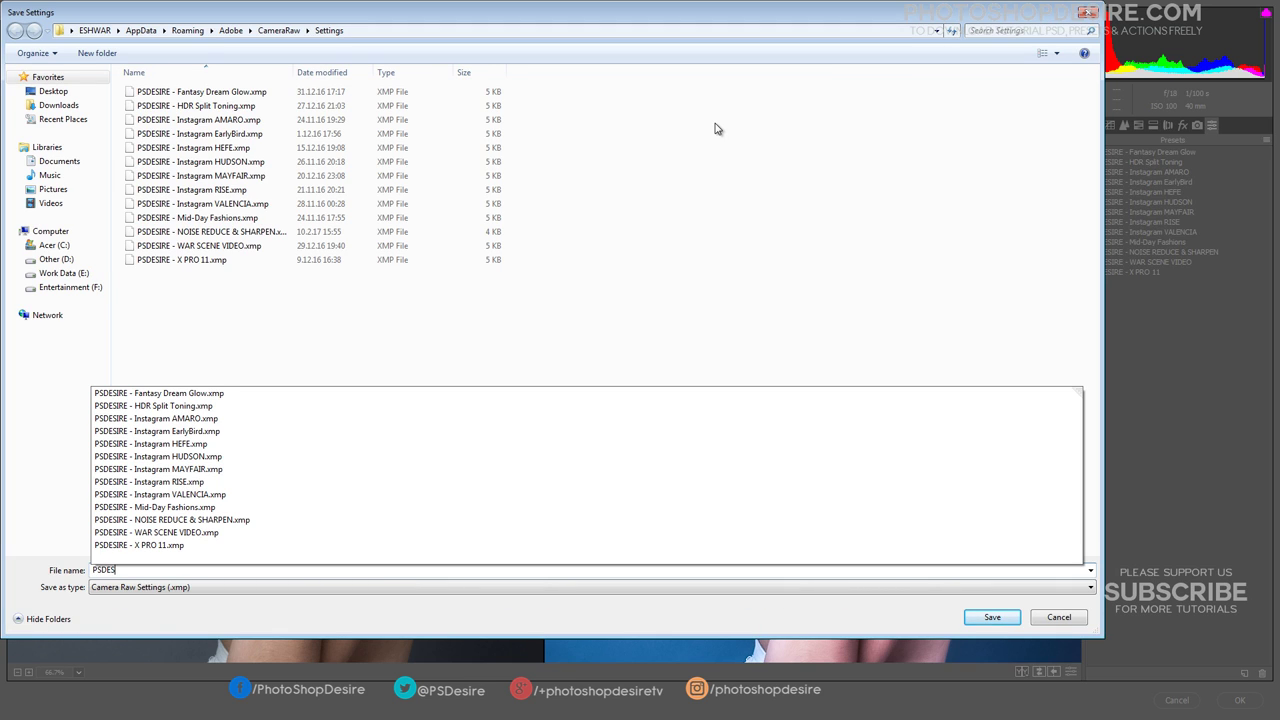
pyautogui.write('IRE -')
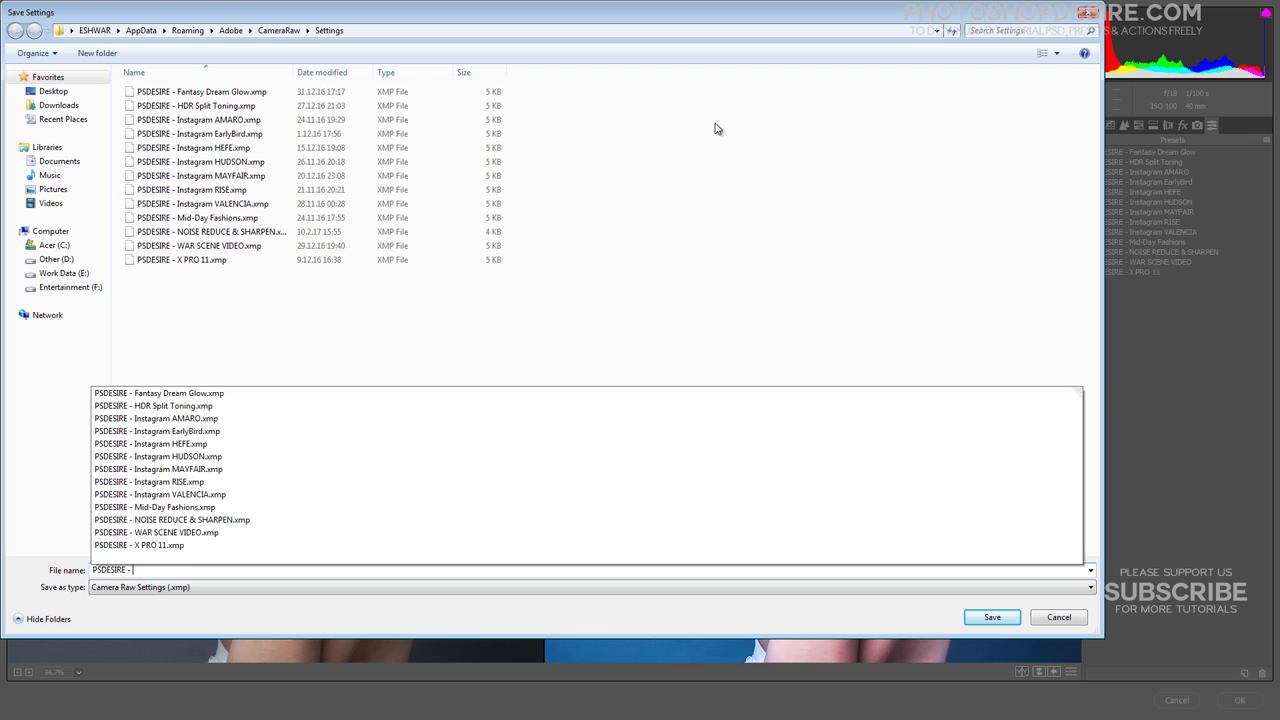
pyautogui.write(' HDR')
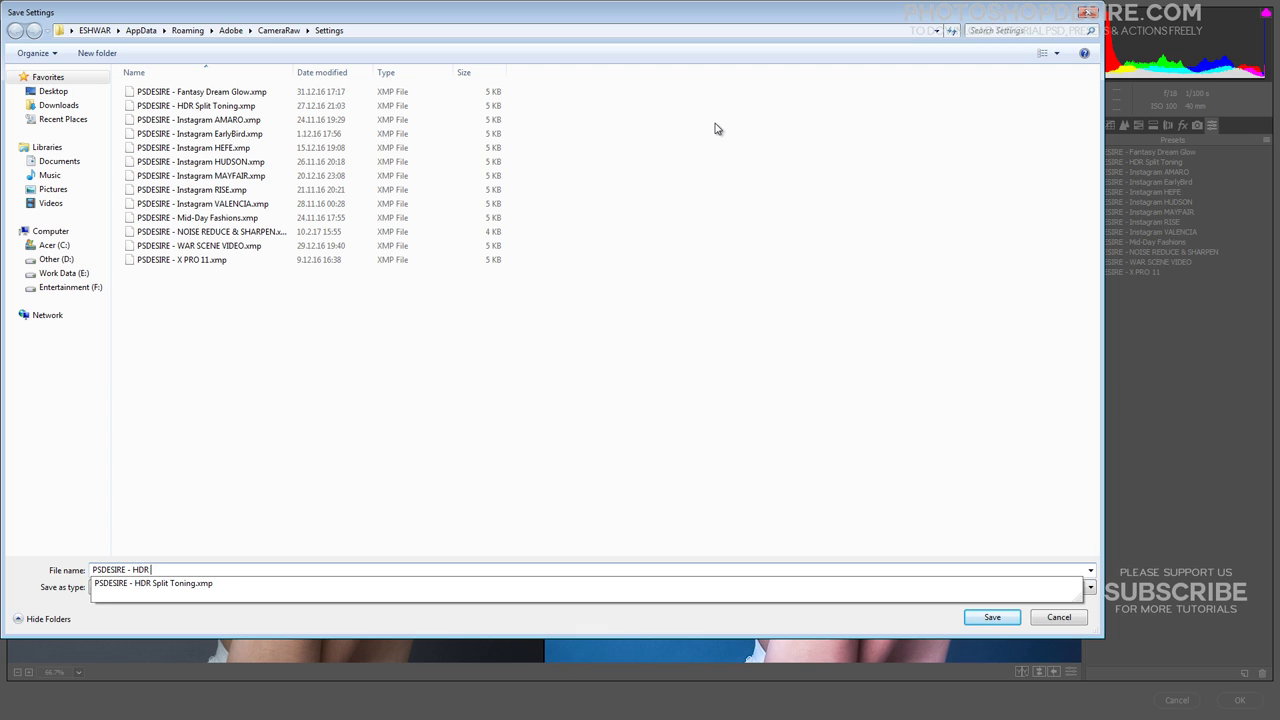
pyautogui.write(' Fashion')
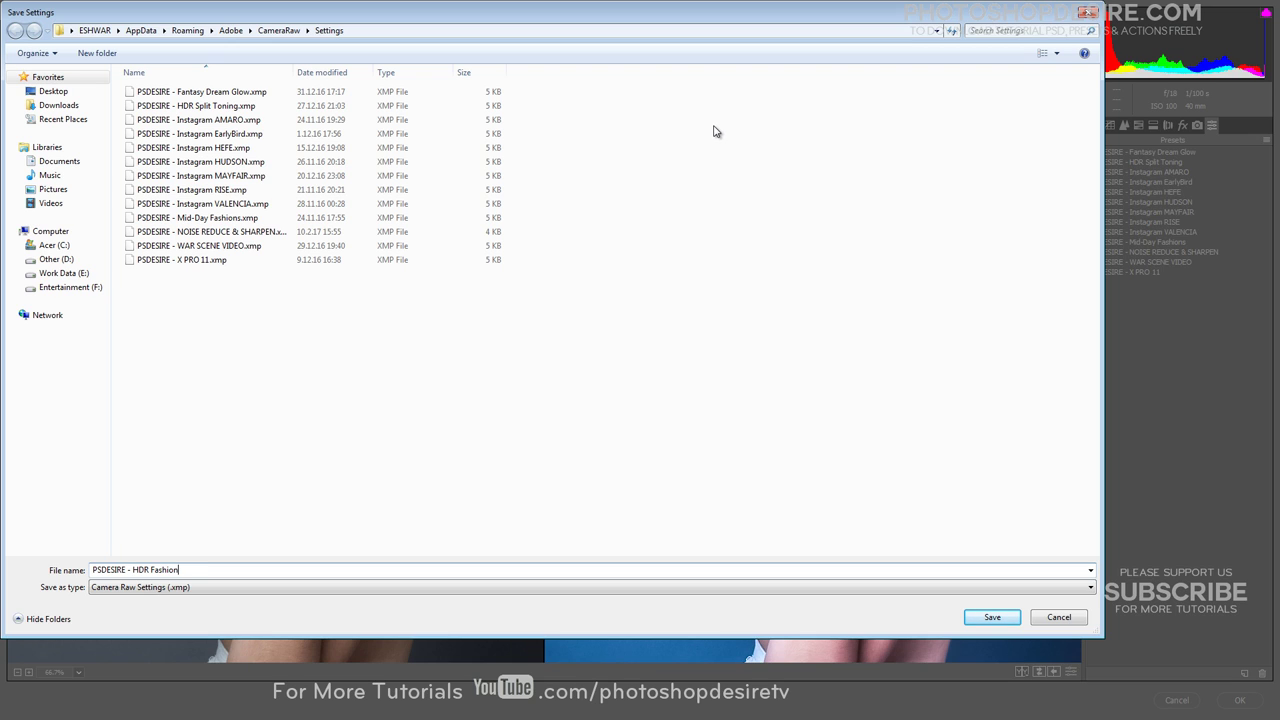
pyautogui.click(990, 617)
pyautogui.click(17, 672)
pyautogui.click(17, 672)
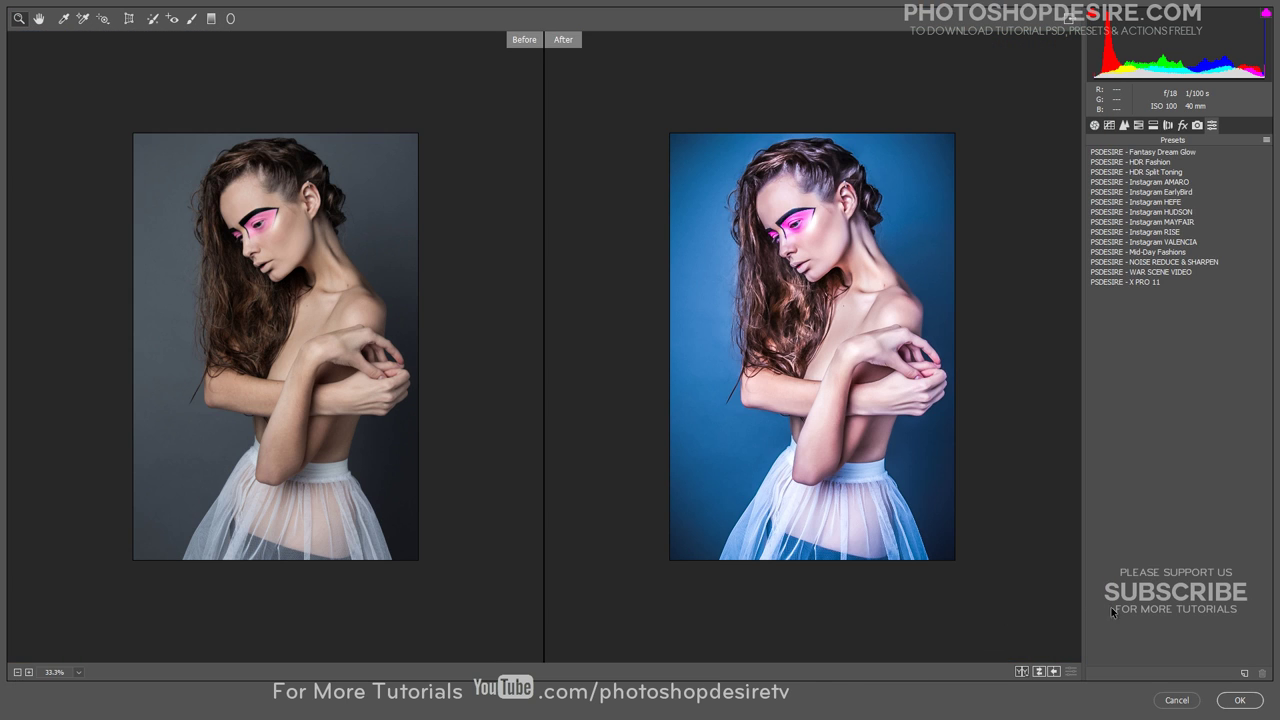
# Reset all adjustments, apply the PSDESIRE - HDR Fashion preset, and confirm with OK
pyautogui.press('alt')
pyautogui.keyDown('alt'); pyautogui.click(1176, 701); pyautogui.keyUp('alt')
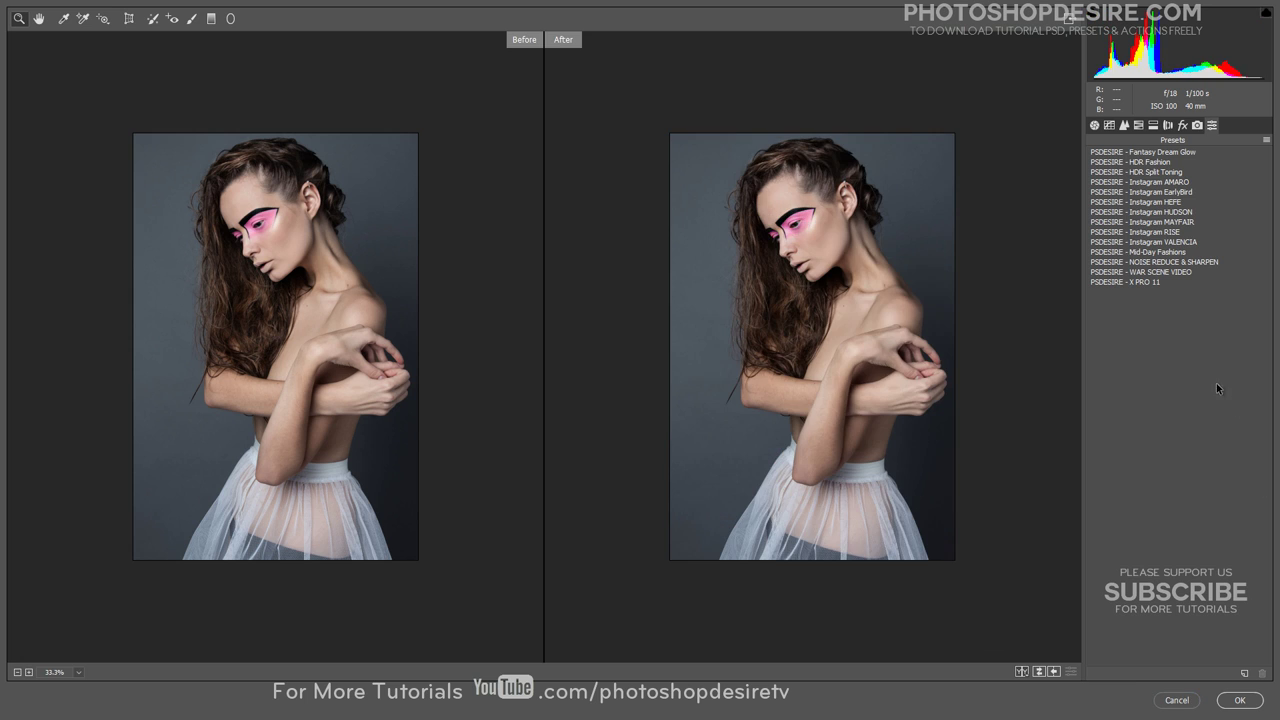
pyautogui.click(1136, 163)
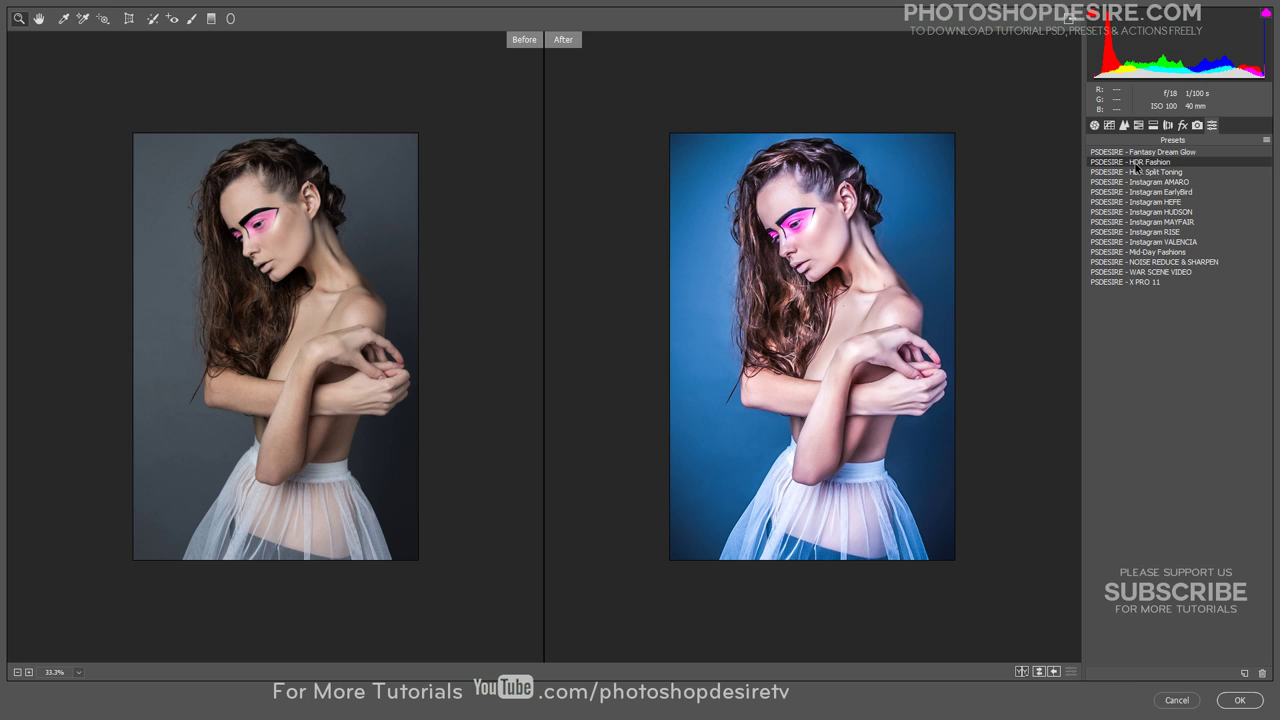
pyautogui.click(1239, 700)
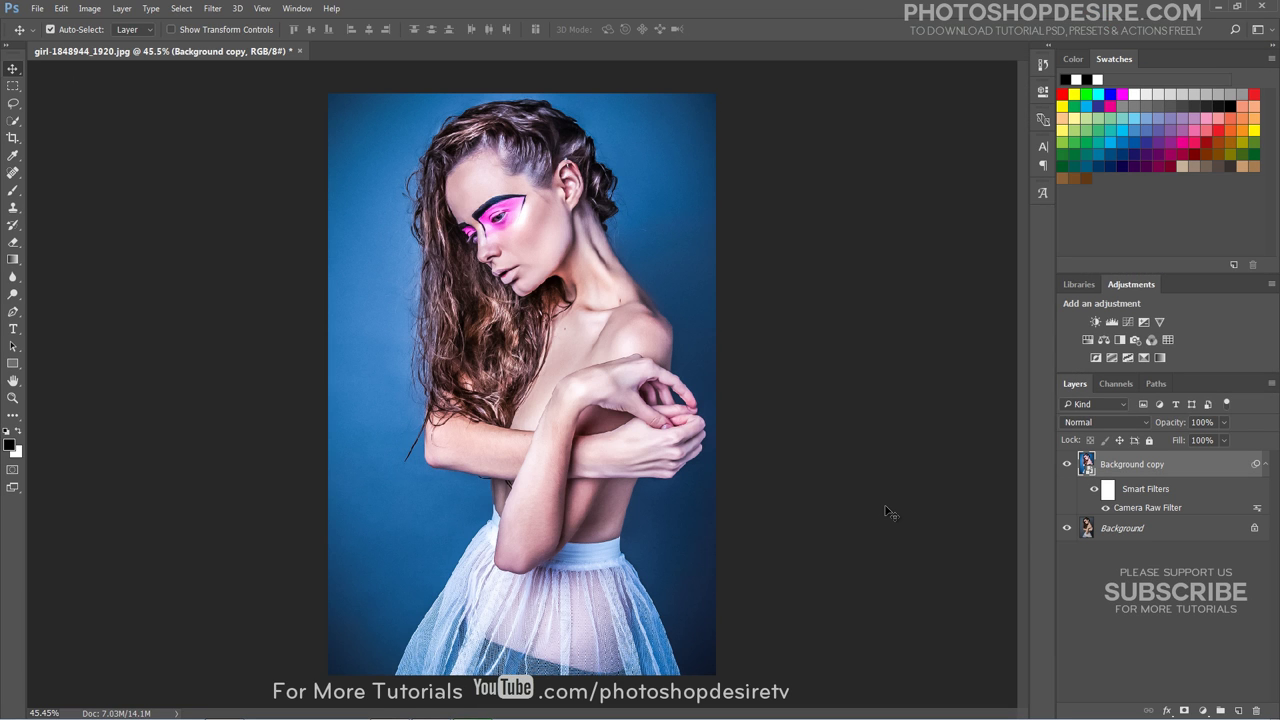
pyautogui.click(1067, 465)
pyautogui.click(1067, 465)
pyautogui.click(1067, 465)
pyautogui.click(1067, 465)
pyautogui.click(1067, 465)
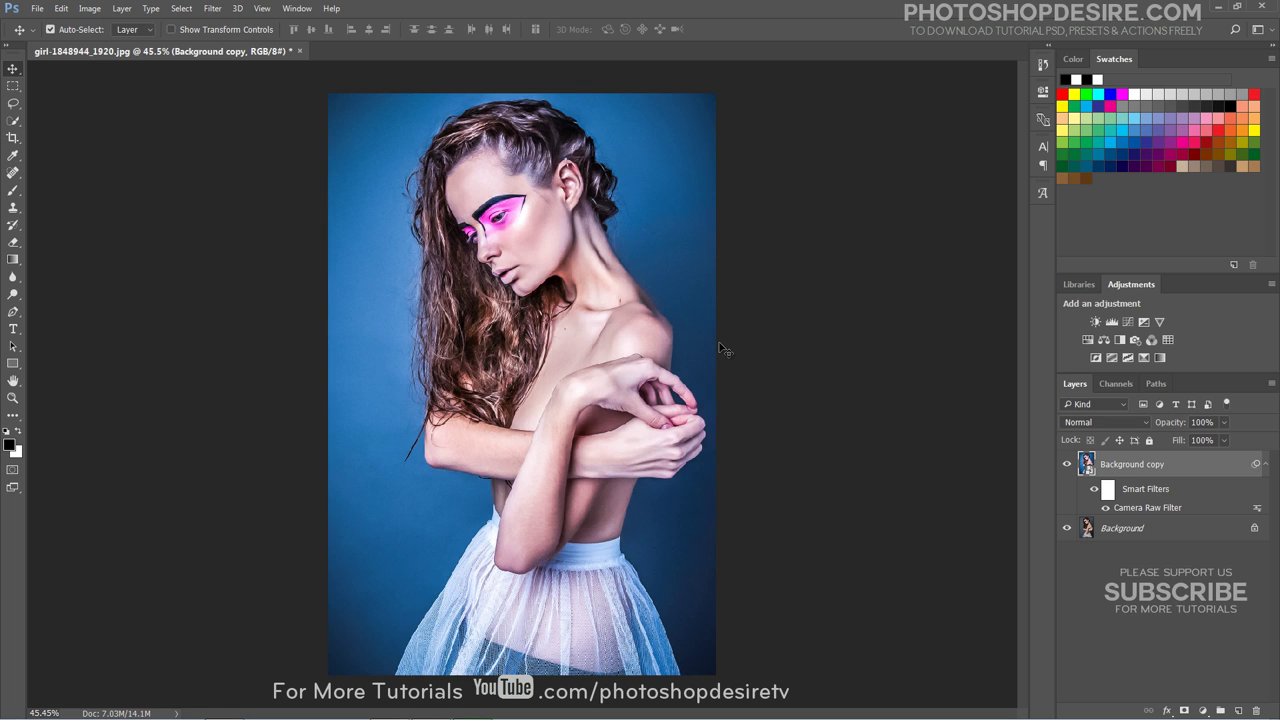